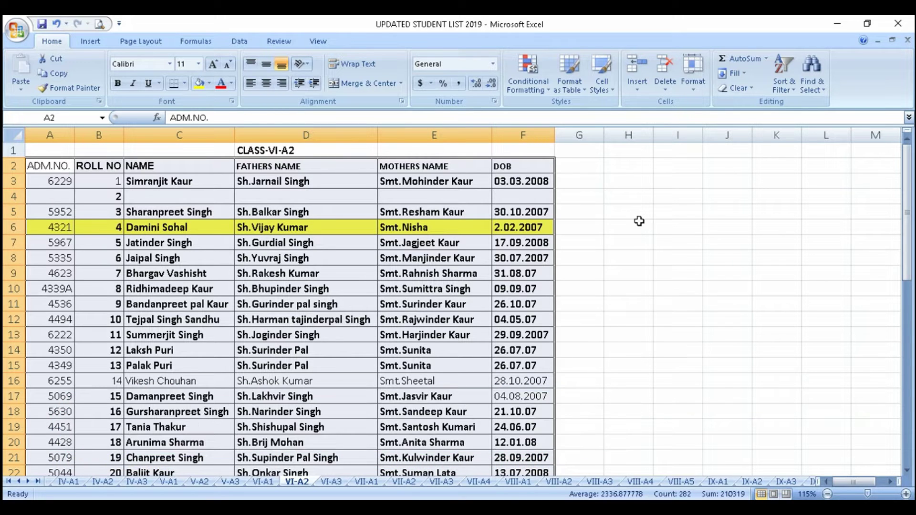
Clear the selection and click through several student names in the NAME column
left_click(639, 222)
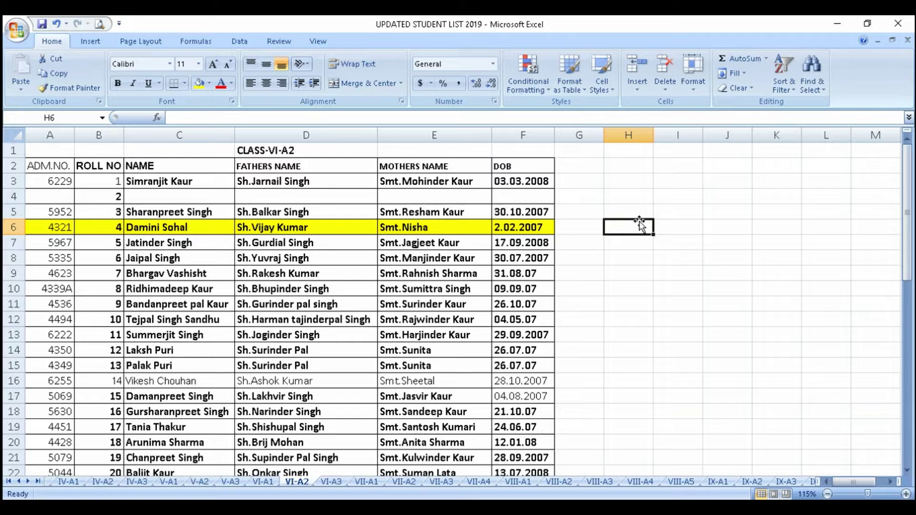
left_click(196, 184)
left_click(193, 214)
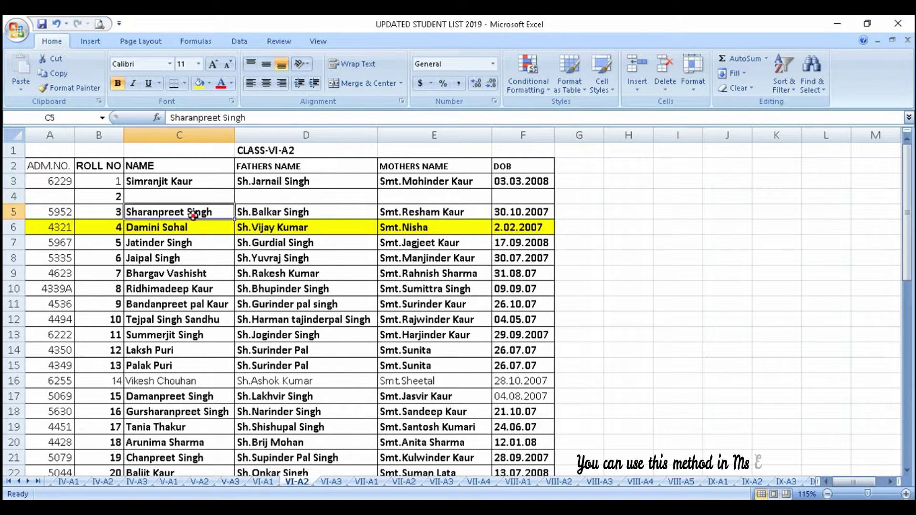
left_click(192, 228)
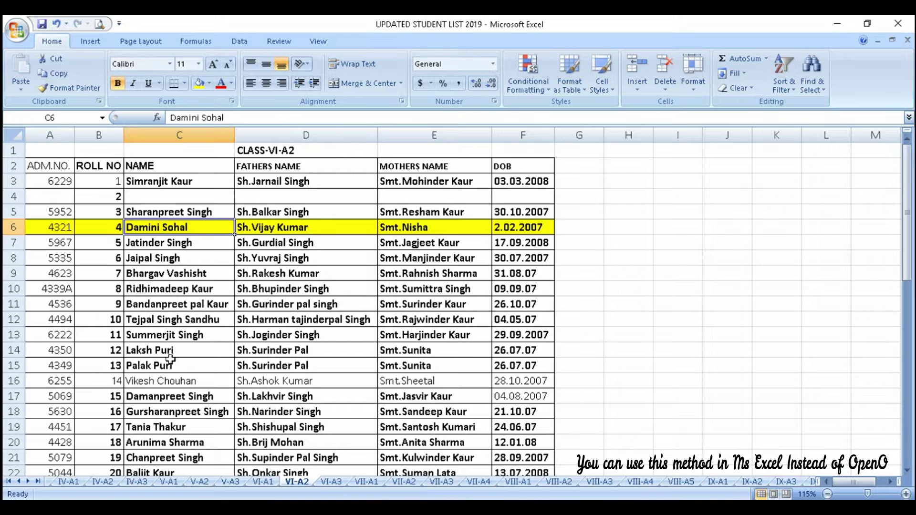
double_click(148, 305)
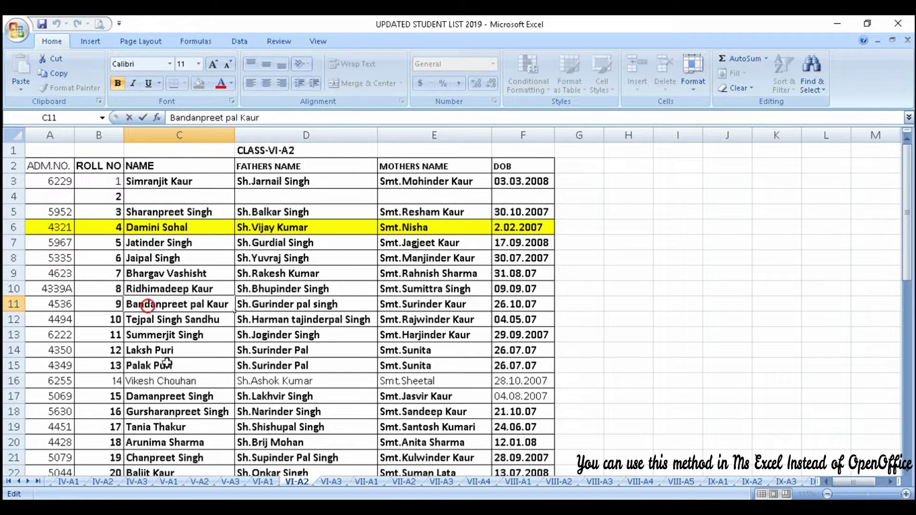
left_click(204, 364)
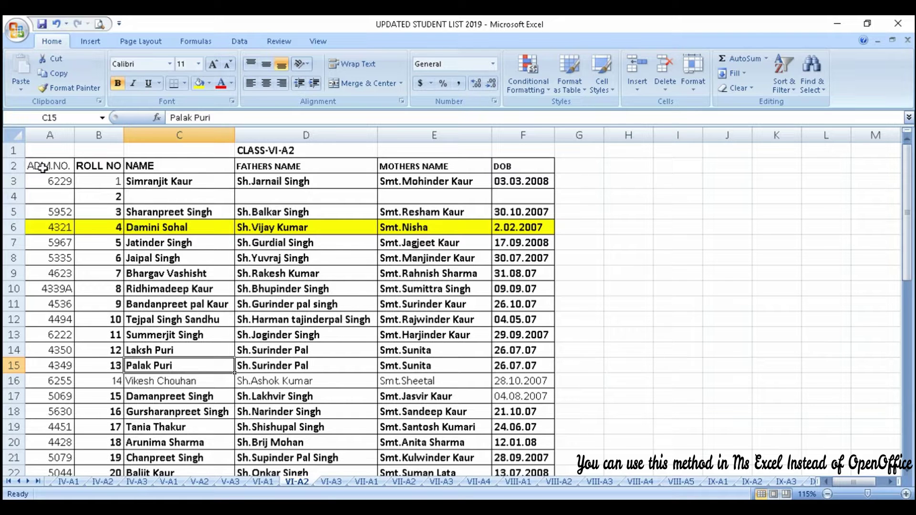
Select the student table from the header row A2 down to row 49 in column F
mouse_move(39, 166)
left_mouse_down()
mouse_move(531, 420)
mouse_move(536, 470)
mouse_move(529, 441)
left_mouse_up()
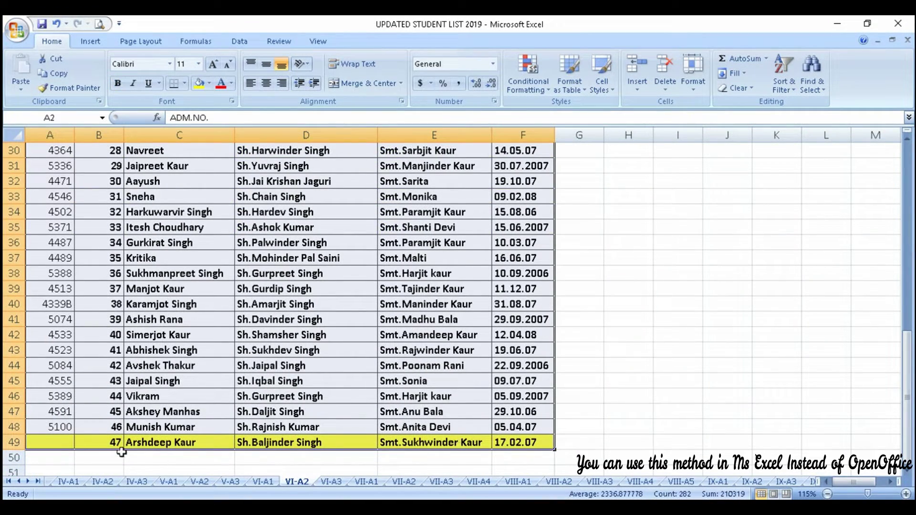
scroll(114, 453, "up", 7)
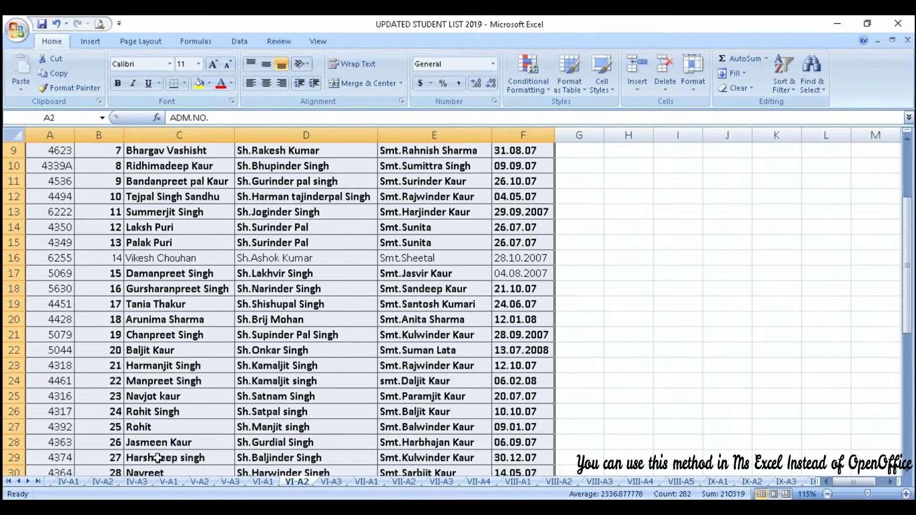
scroll(114, 453, "up", 3)
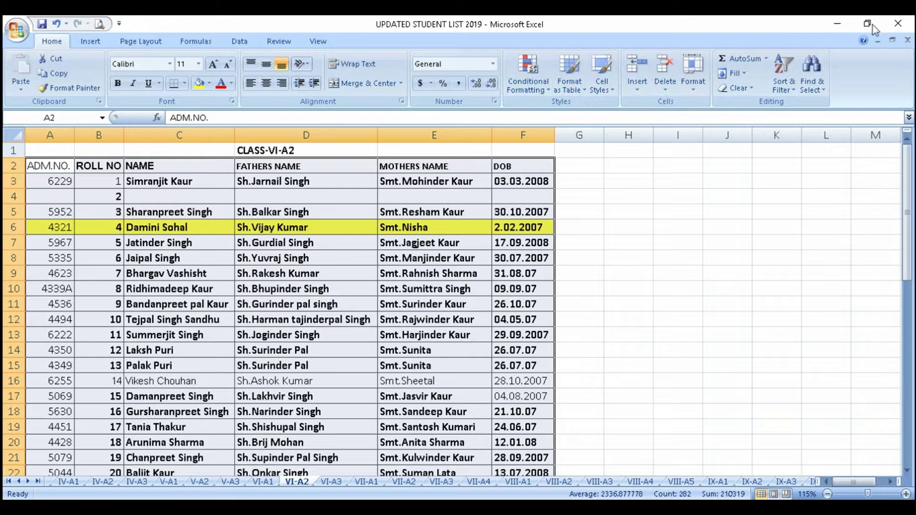
Custom-sort the selected table by NAME in A to Z order
left_click(786, 89)
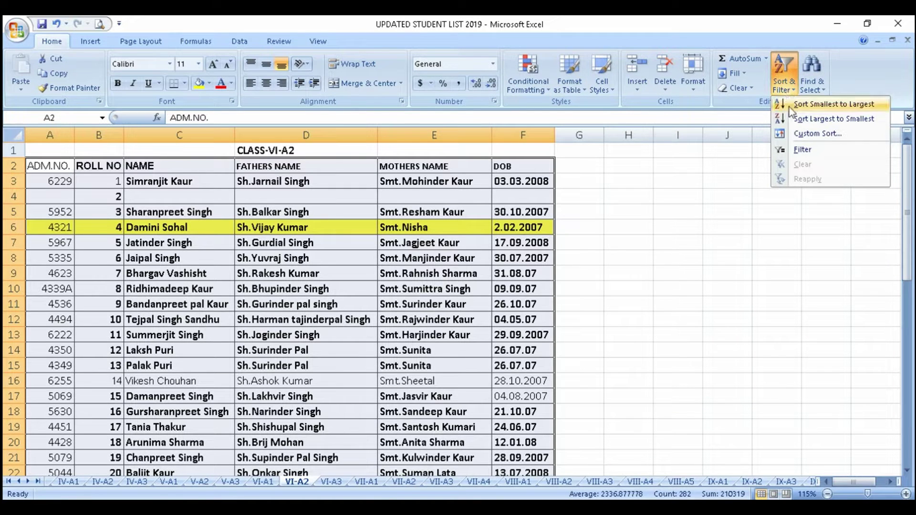
left_click(827, 136)
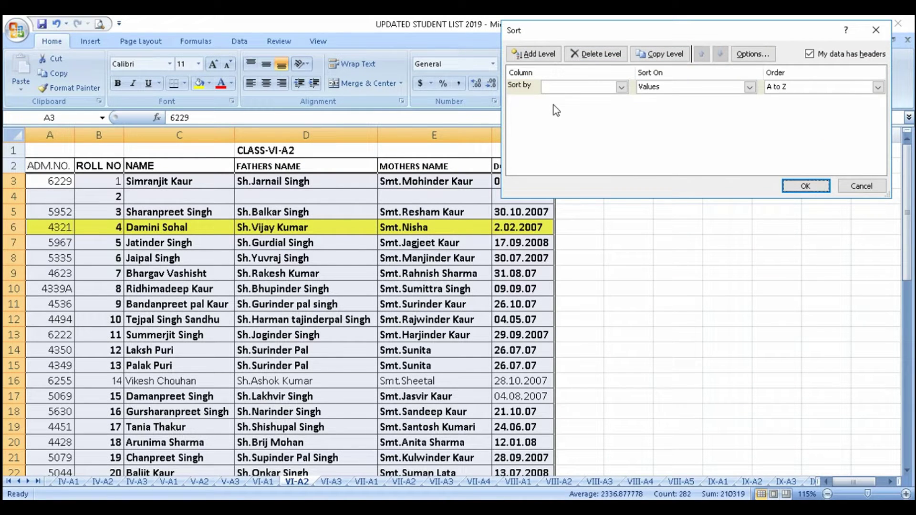
left_click(622, 88)
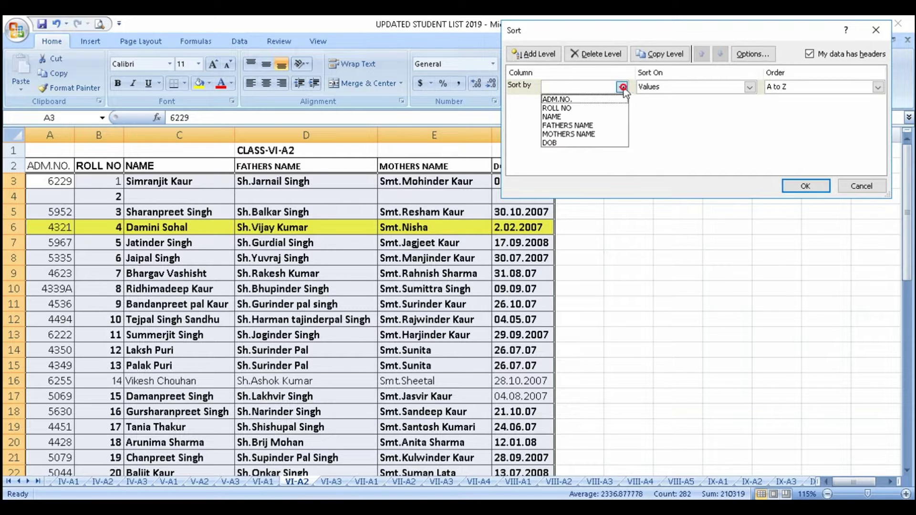
left_click(593, 117)
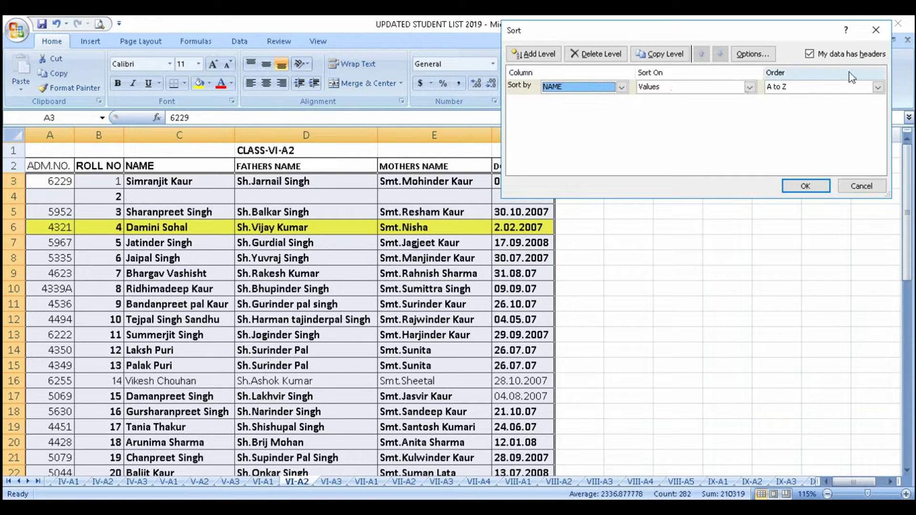
left_click(791, 90)
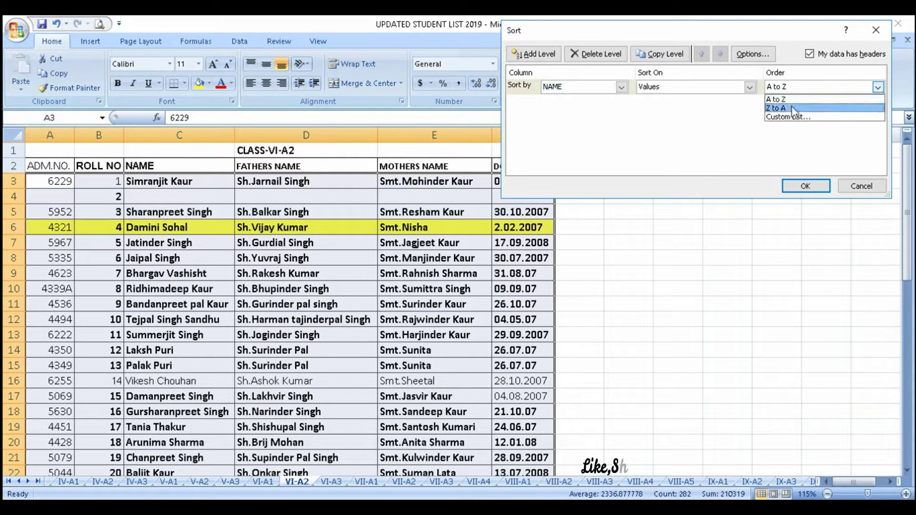
left_click(793, 106)
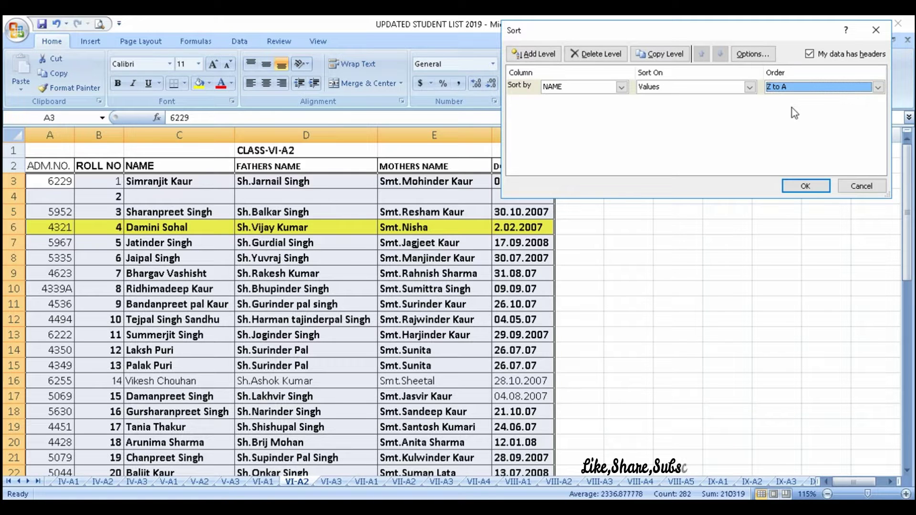
left_click(793, 88)
left_click(789, 98)
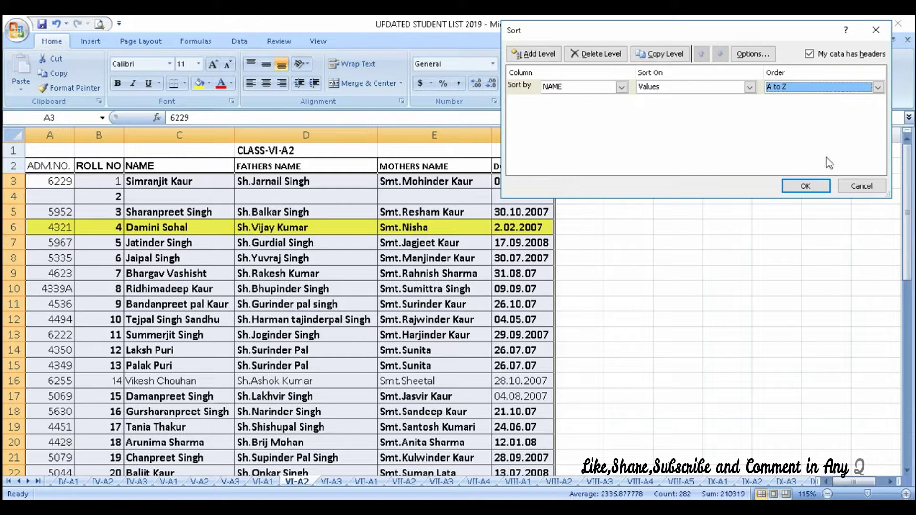
left_click(805, 186)
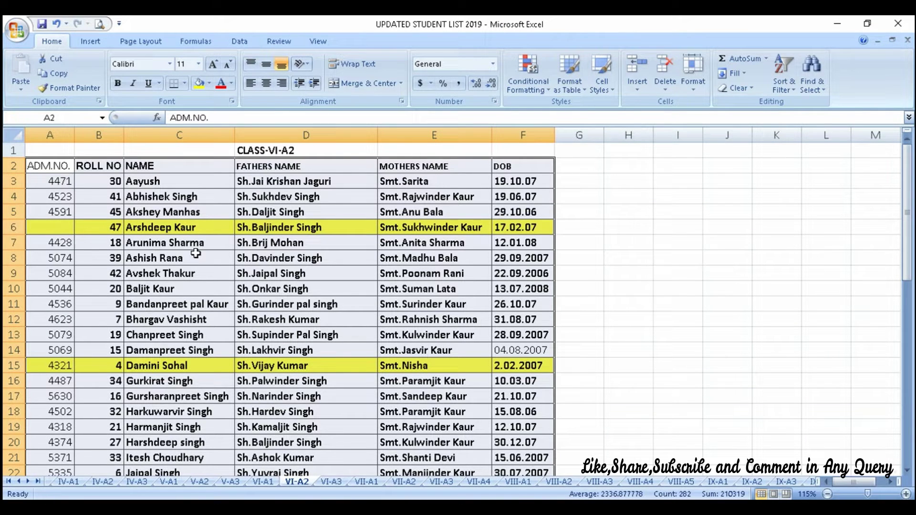
Check the first sorted names, then select empty cell C49 below Vikram at the list's end
left_click_drag(203, 185, 203, 249)
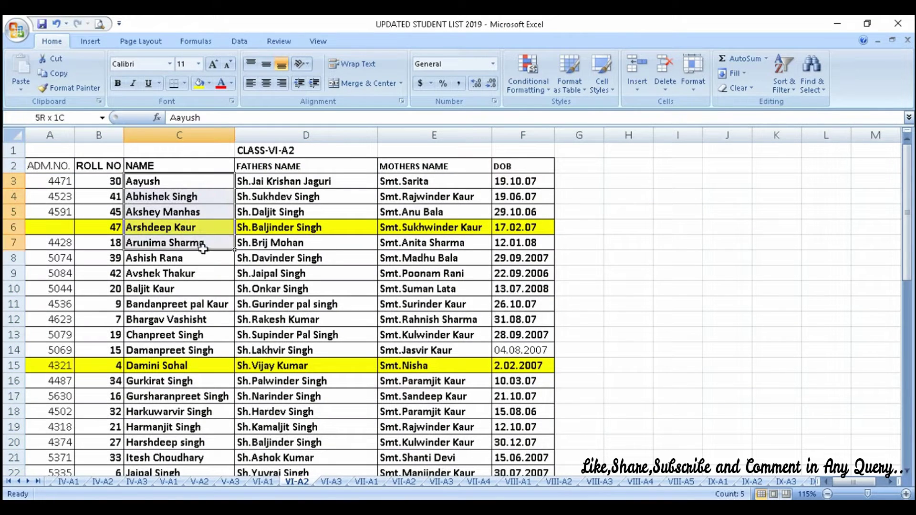
scroll(204, 262, "down", 6)
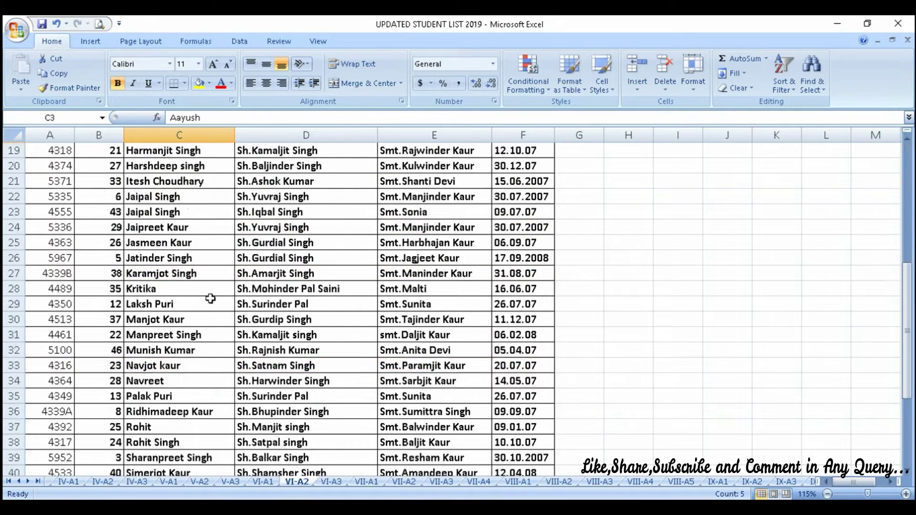
scroll(210, 296, "down", 6)
left_click(177, 321)
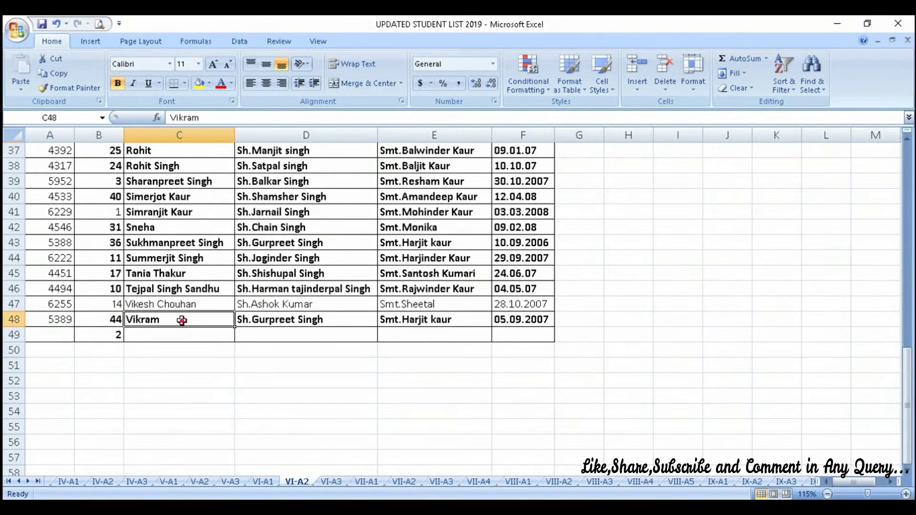
left_click(178, 338)
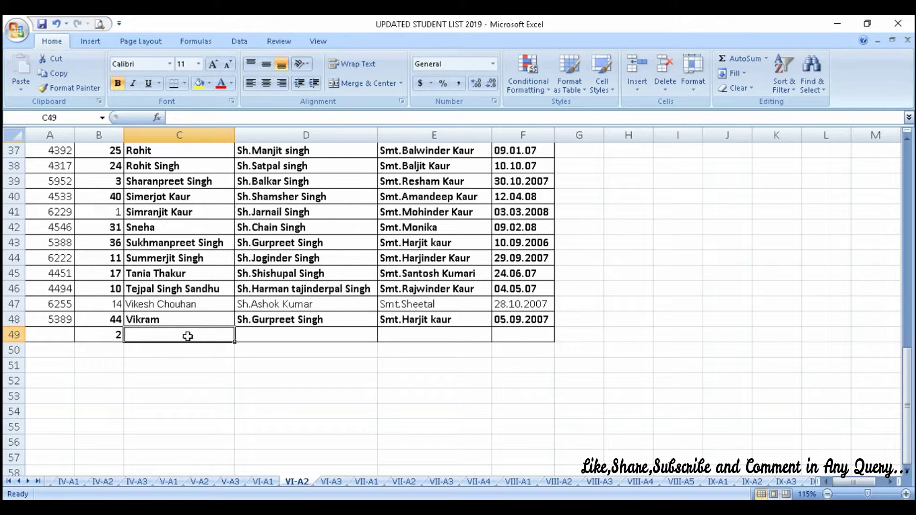
right_click(216, 337)
left_click(253, 206)
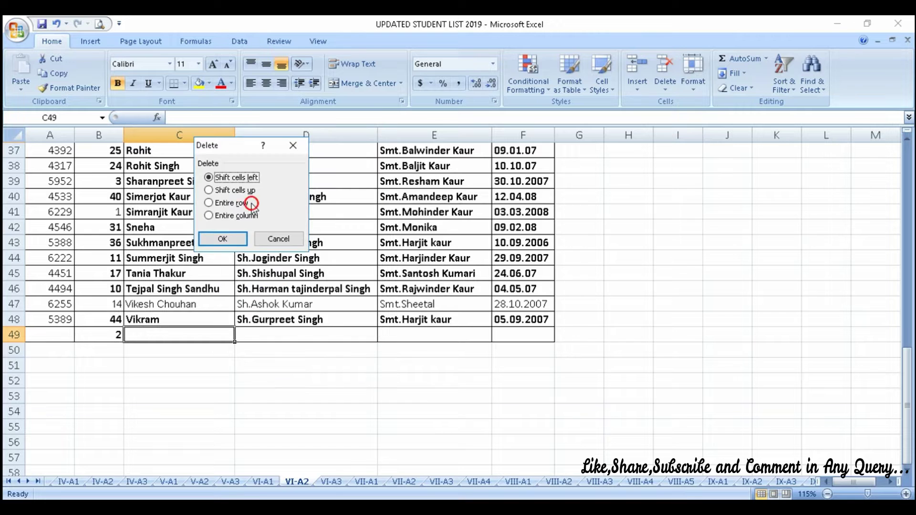
left_click(224, 238)
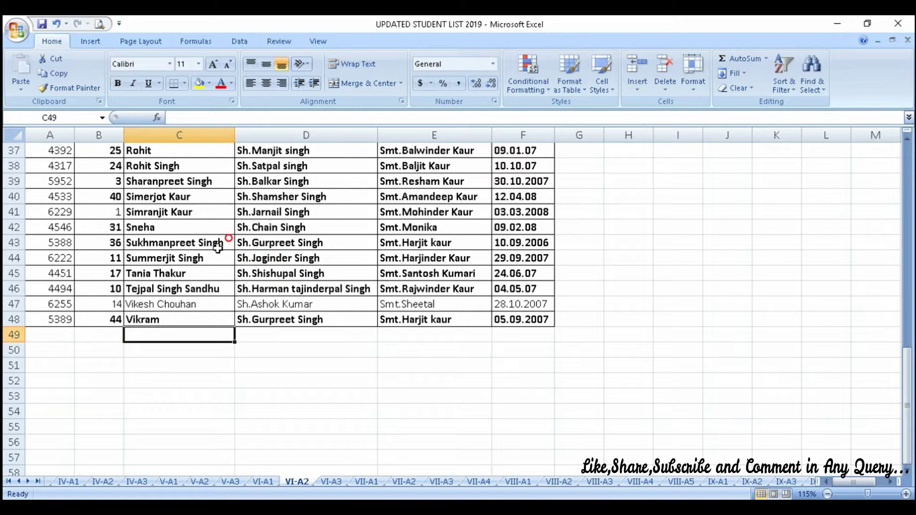
scroll(216, 362, "up", 7)
scroll(217, 363, "up", 5)
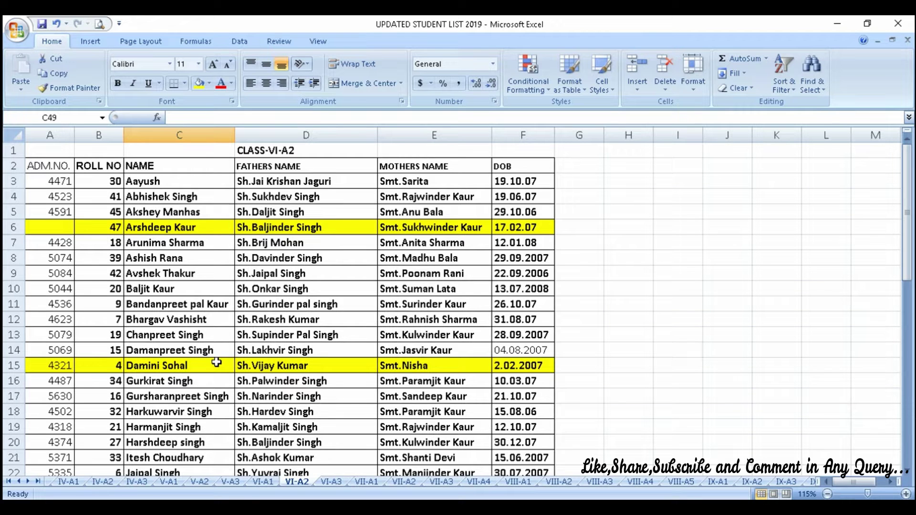
left_click_drag(93, 180, 93, 255)
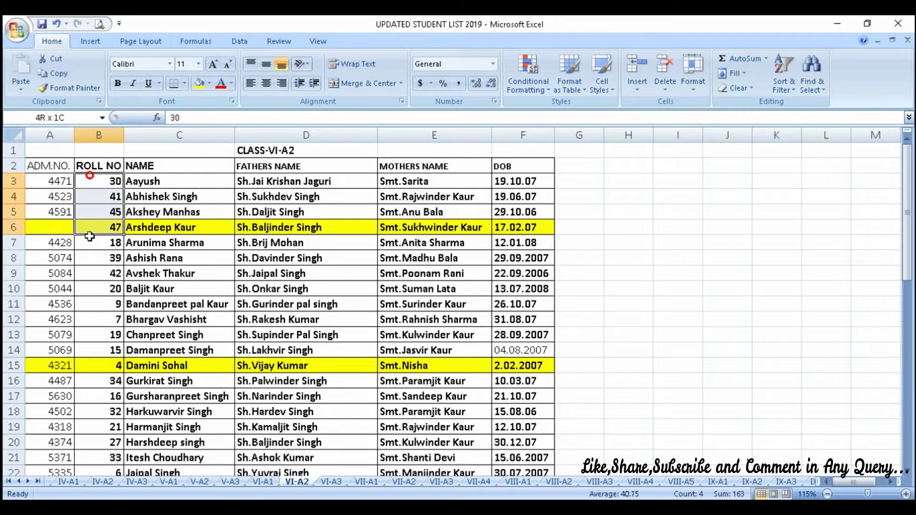
left_click_drag(36, 227, 521, 227)
left_click(530, 227)
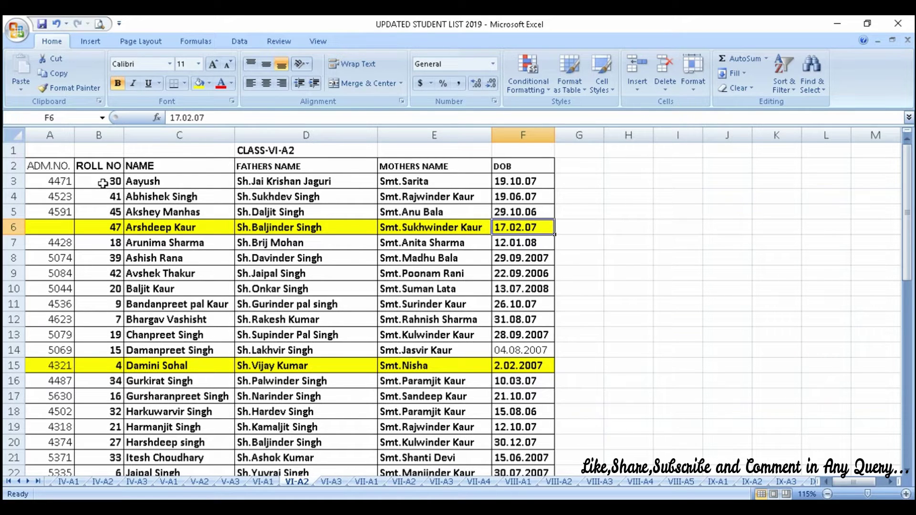
left_click(102, 182)
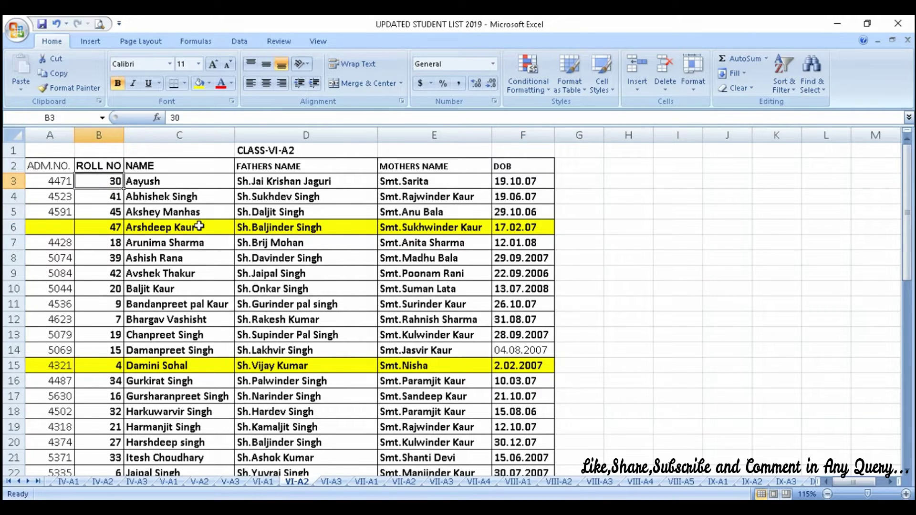
scroll(199, 226, "up", 2, "ctrl")
scroll(200, 226, "up", 1)
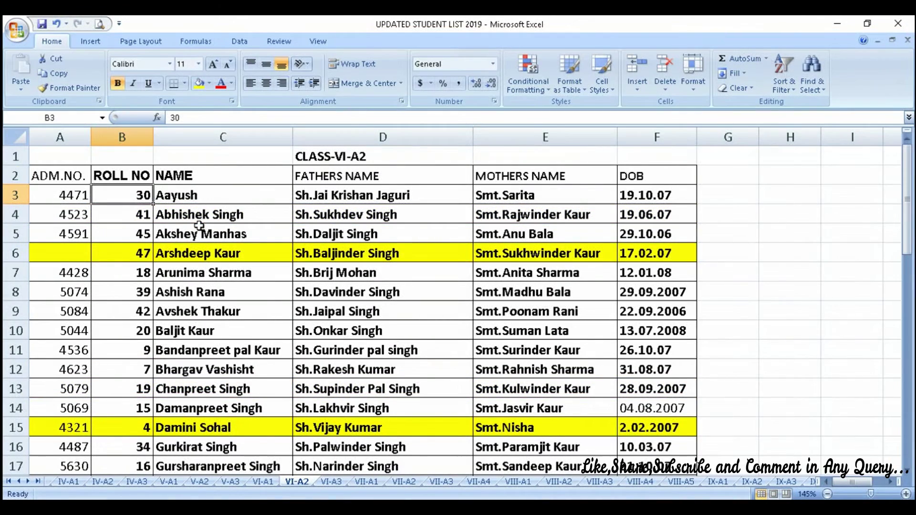
Enter roll numbers 1 and 2 in B3:B4 and select them as the series start
type("1")
key("Return")
type("2")
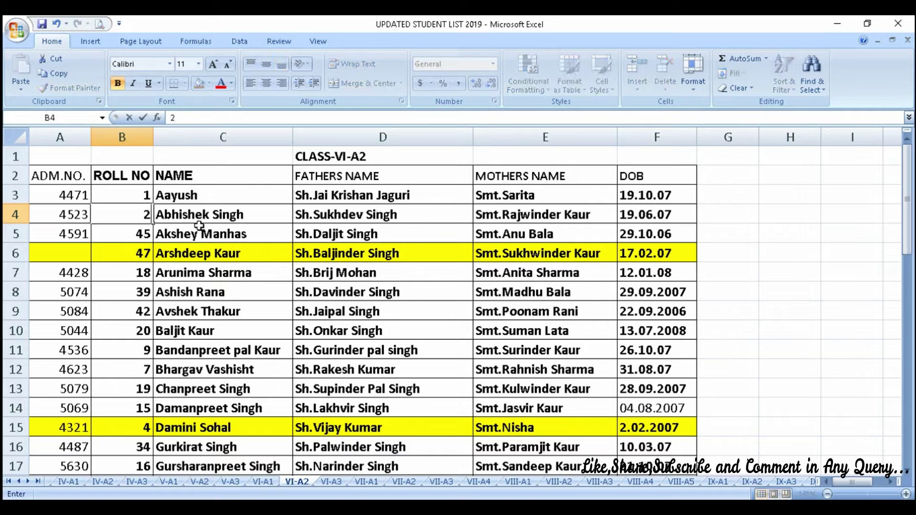
key("Return")
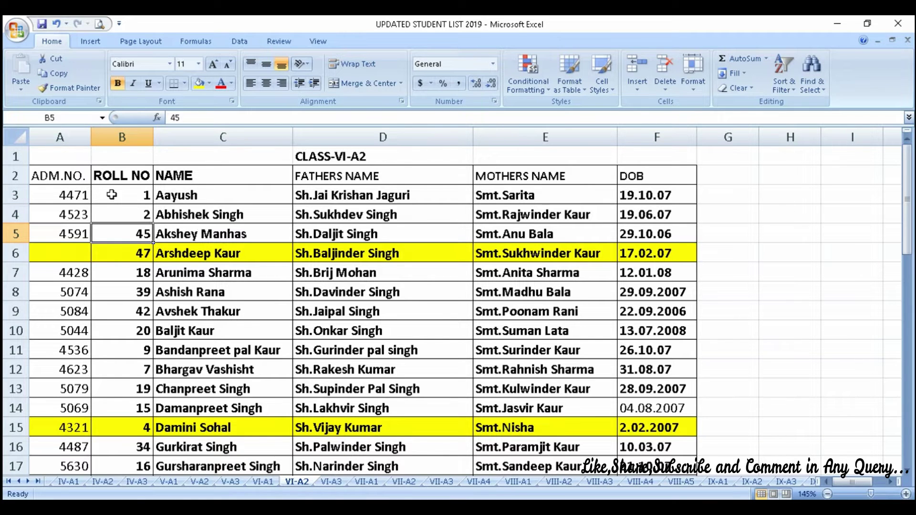
left_click_drag(109, 195, 114, 210)
left_click(118, 291)
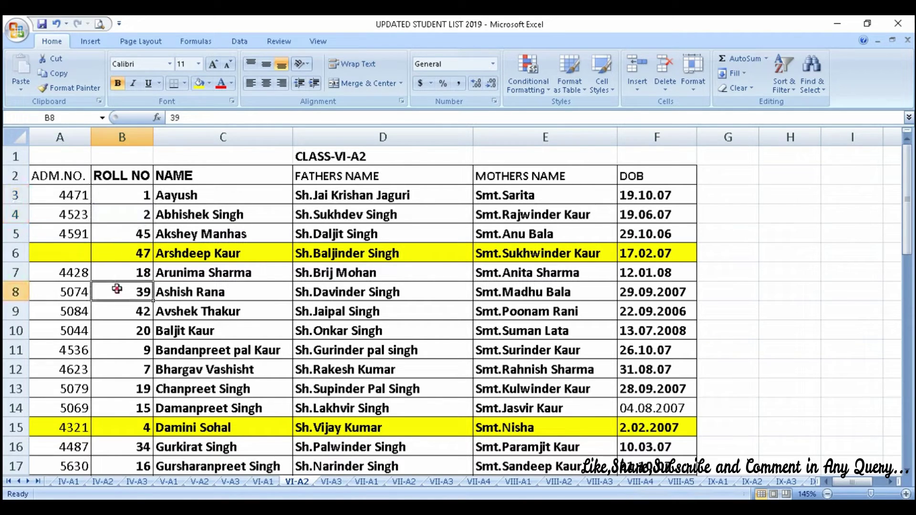
left_click(116, 194)
left_click_drag(116, 193, 123, 212)
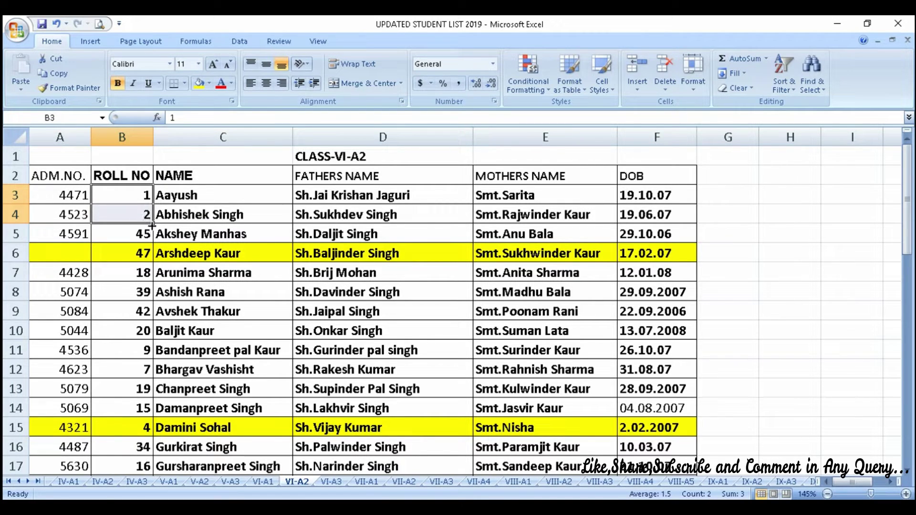
Fill the roll numbers down to 46 and centre them horizontally and vertically
double_click(152, 224)
scroll(169, 283, "down", 5)
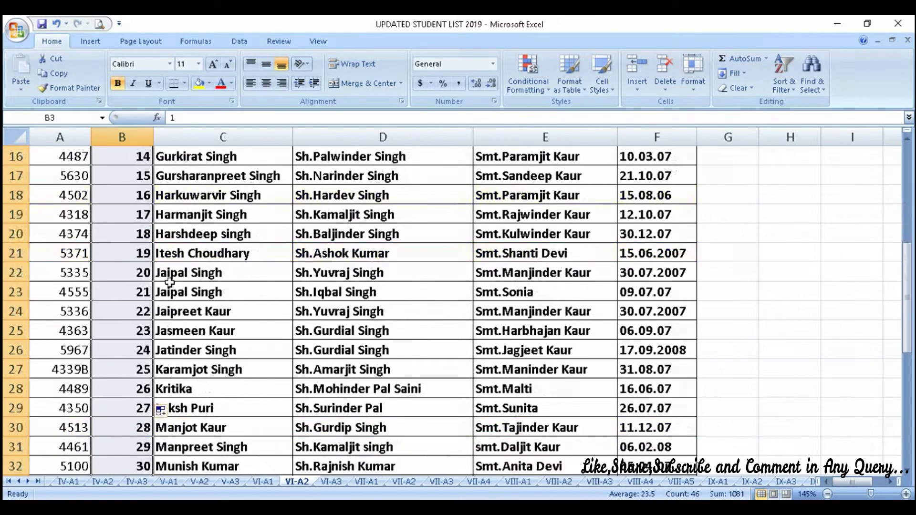
scroll(169, 282, "down", 5)
scroll(169, 283, "down", 4)
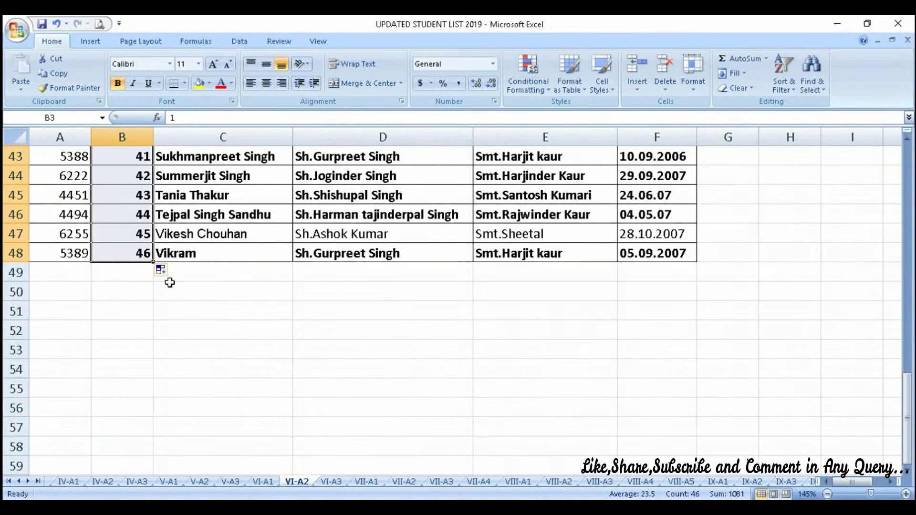
scroll(170, 282, "up", 6)
scroll(169, 282, "up", 7)
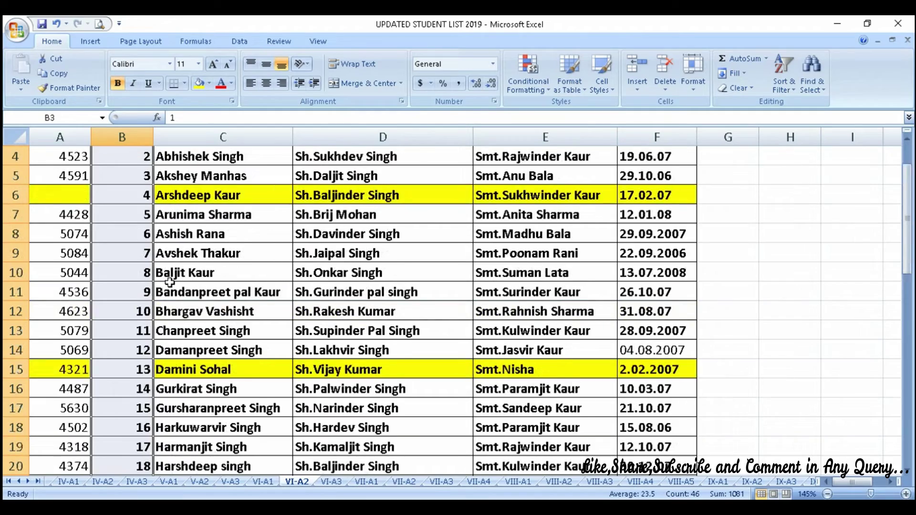
scroll(169, 283, "up", 1)
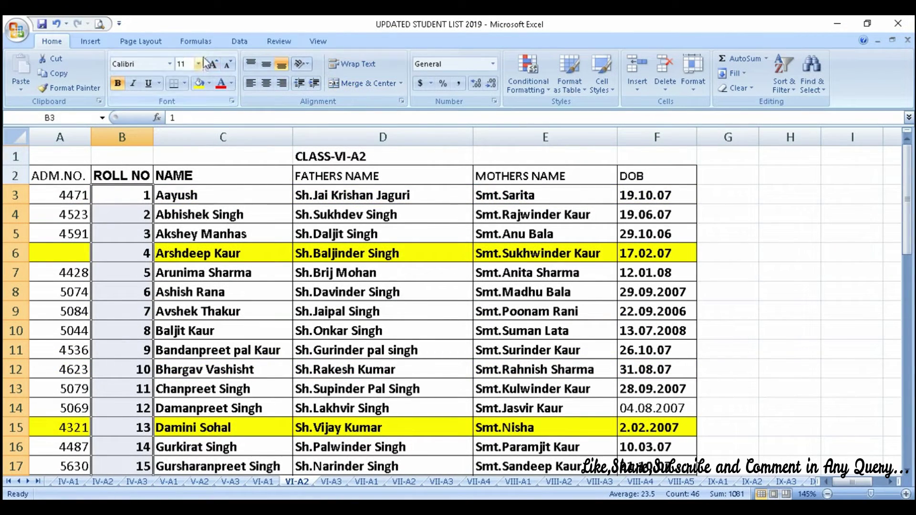
left_click(265, 64)
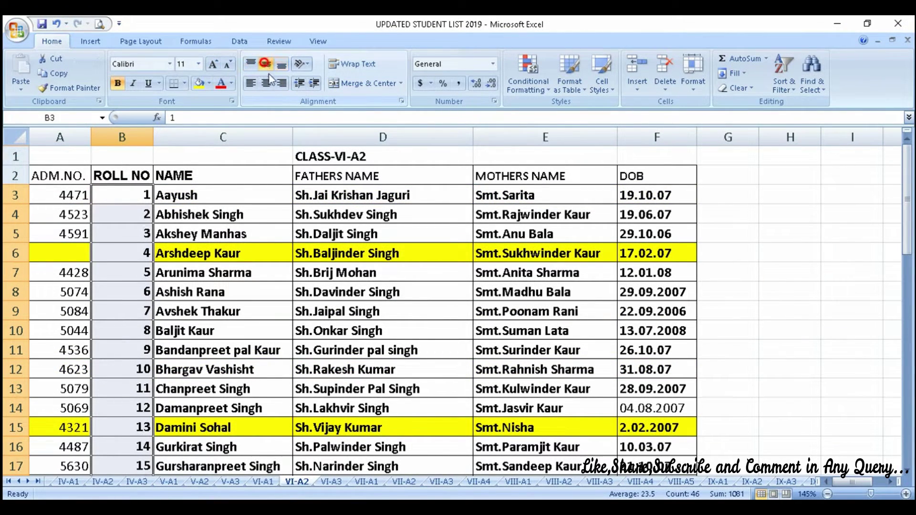
left_click(267, 84)
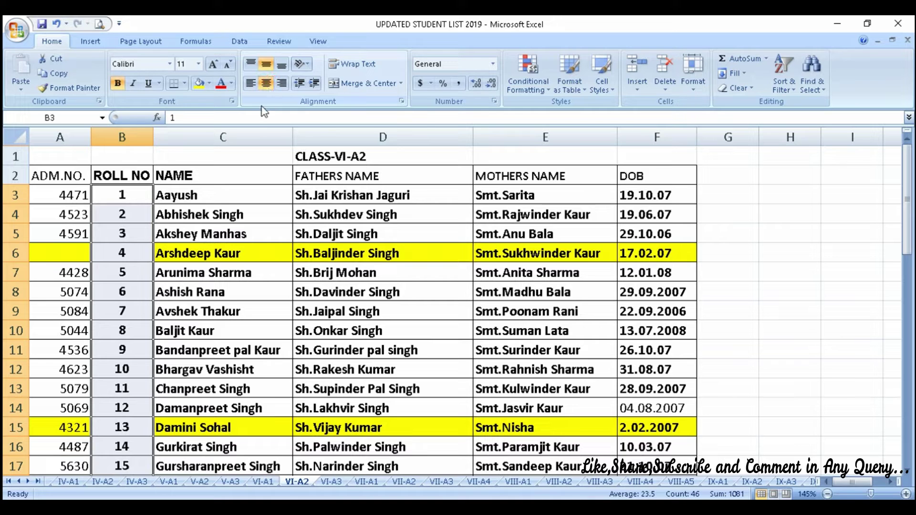
Switch to the VI-A3 sheet and select its class table
left_click(326, 482)
left_click(142, 238)
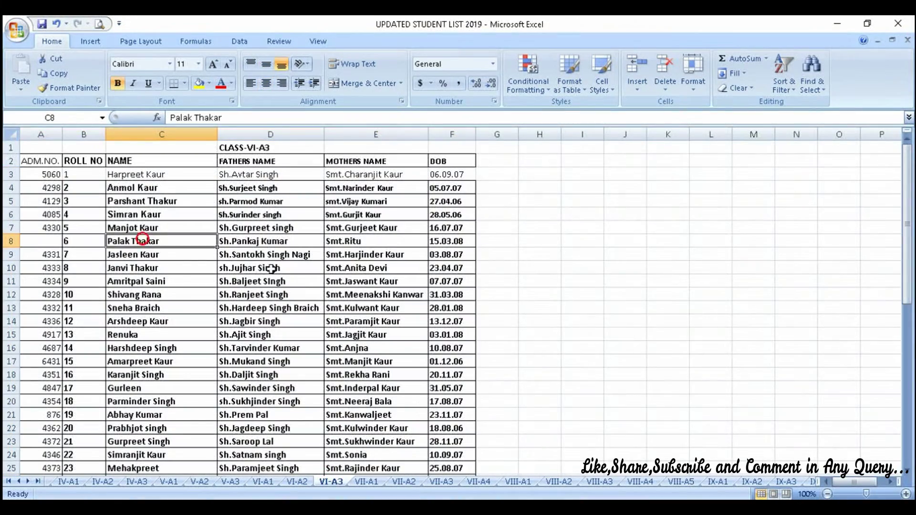
scroll(303, 282, "down", 1)
scroll(297, 229, "up", 1)
scroll(296, 229, "up", 1, "ctrl")
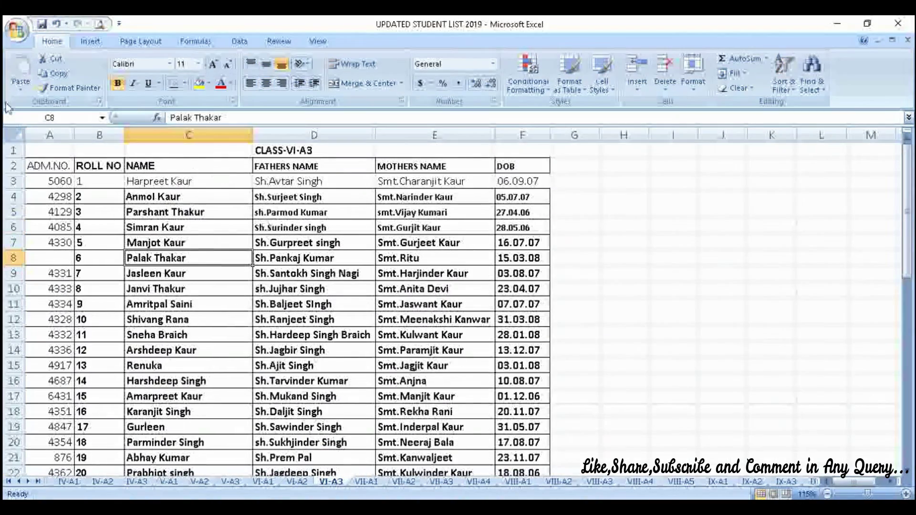
mouse_move(46, 166)
left_mouse_down()
mouse_move(516, 311)
mouse_move(548, 451)
left_mouse_up()
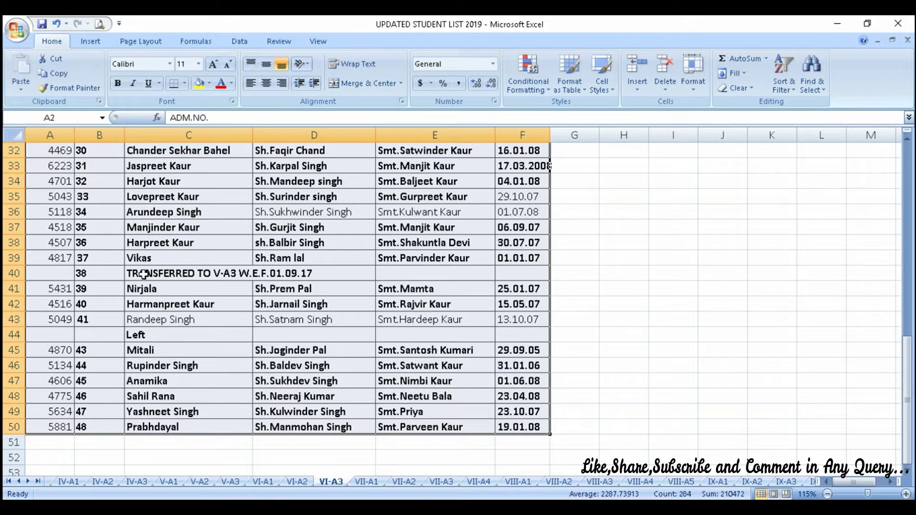
Delete the transfer note from cell C40
left_click(146, 274)
key("Delete")
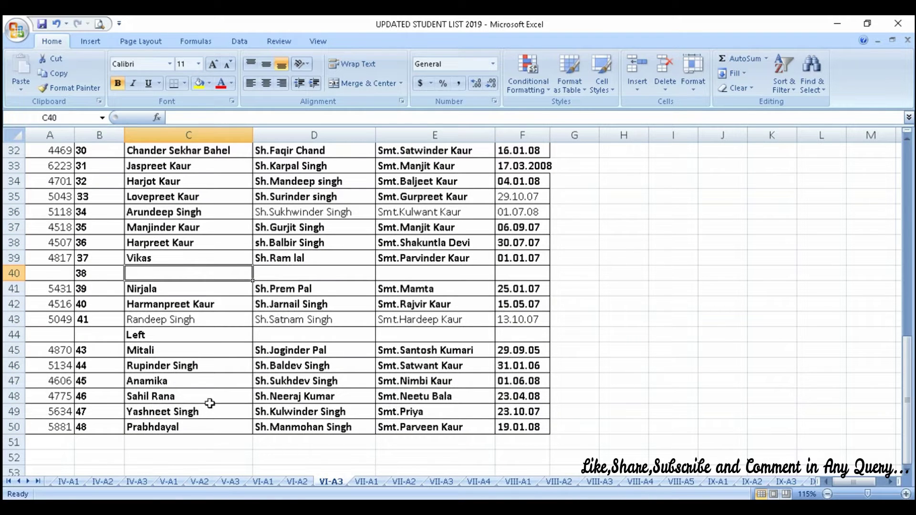
left_click(182, 458)
scroll(182, 458, "up", 4)
scroll(179, 440, "up", 6)
Select the table A2:F50 and bring up the Sort & Filter choices
left_click(46, 166)
left_click_drag(434, 242, 523, 273)
mouse_move(52, 167)
left_mouse_down()
mouse_move(549, 449)
mouse_move(532, 443)
left_mouse_up()
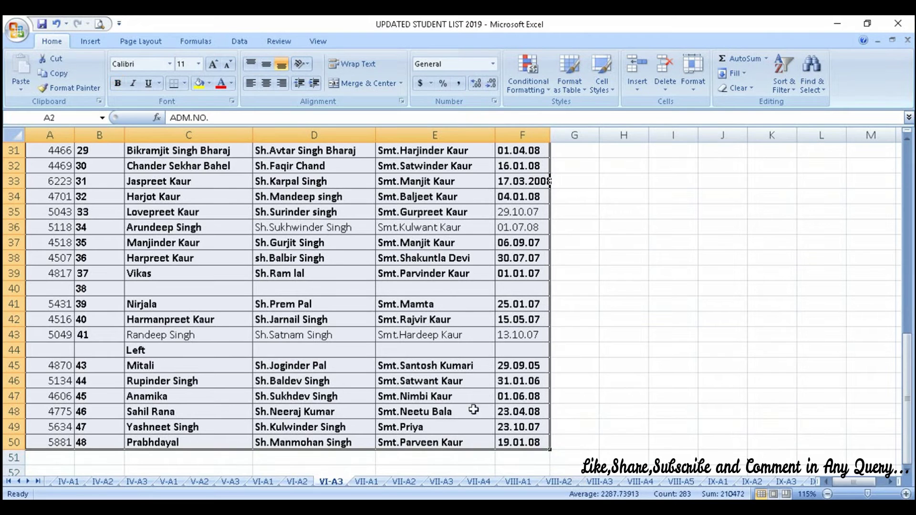
left_click(789, 88)
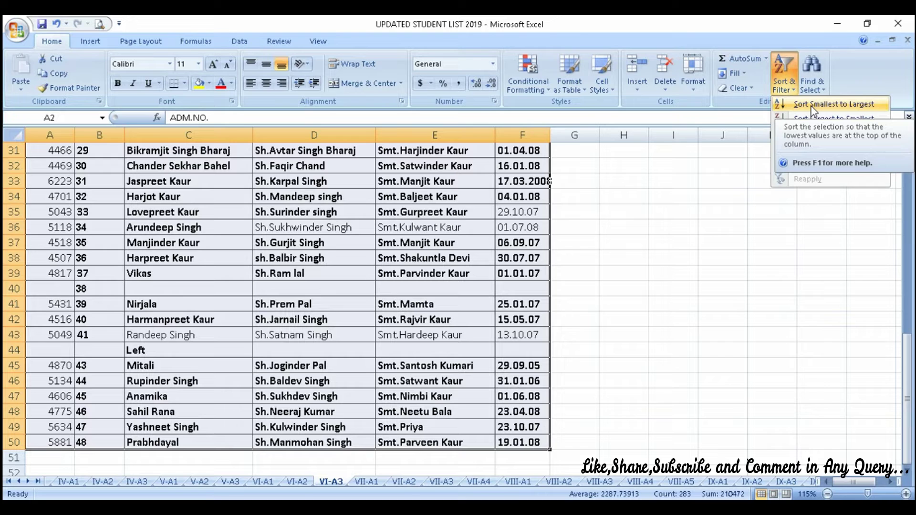
mouse_move(817, 133)
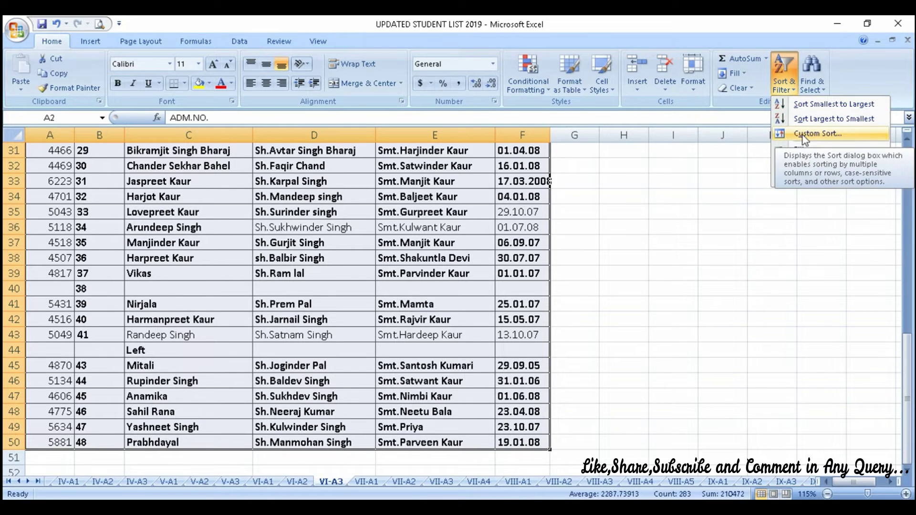
Custom-sort the VI-A3 rows by NAME, A to Z
left_click(802, 135)
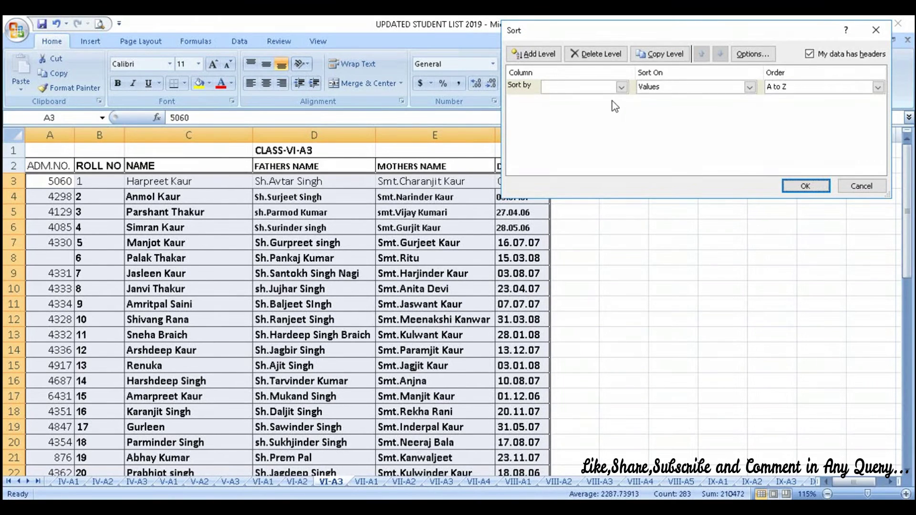
left_click(621, 87)
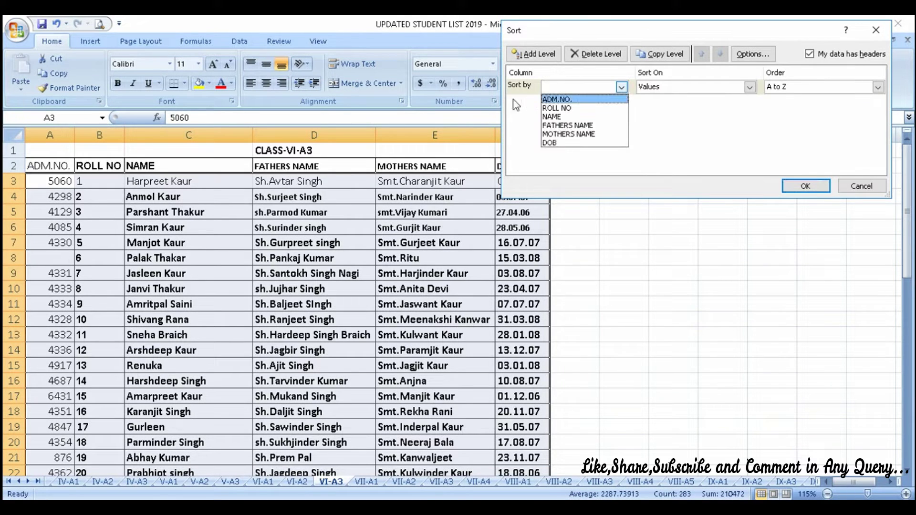
left_click(575, 117)
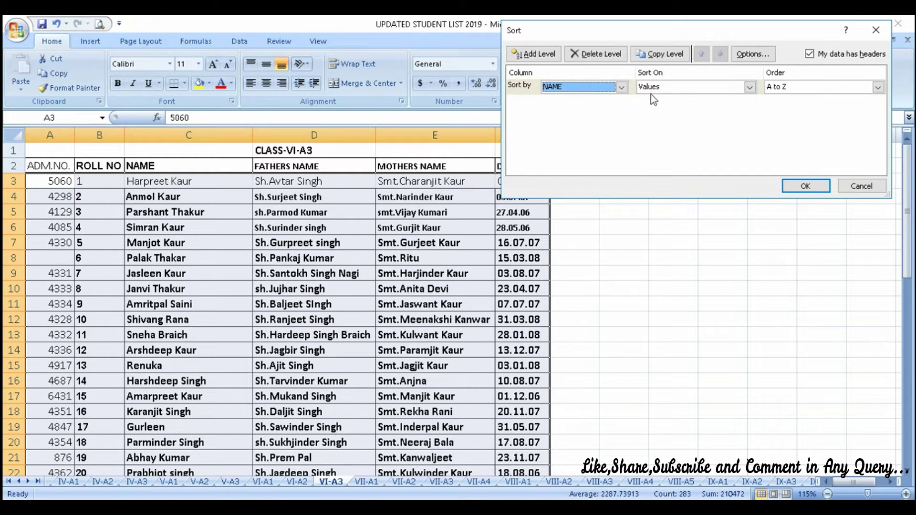
left_click(815, 188)
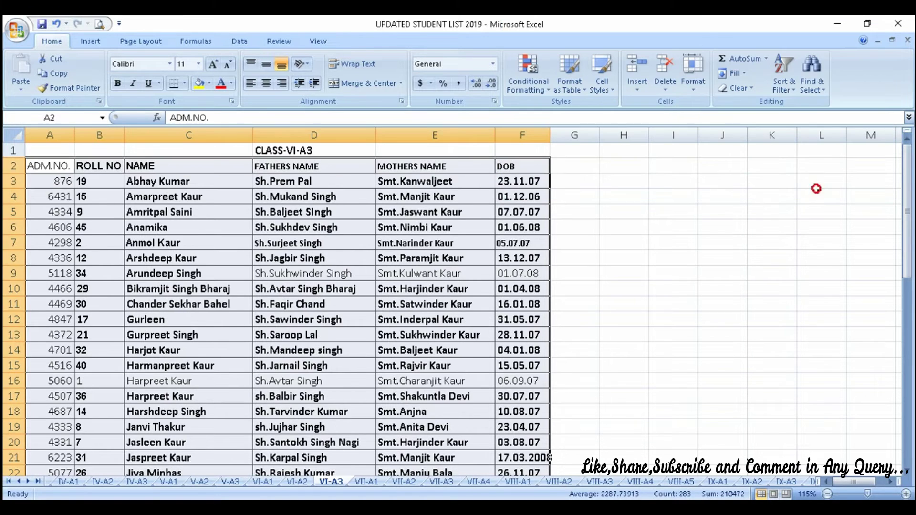
Review the first alphabetically sorted names and scroll down the list
left_click(145, 184)
left_click(146, 198)
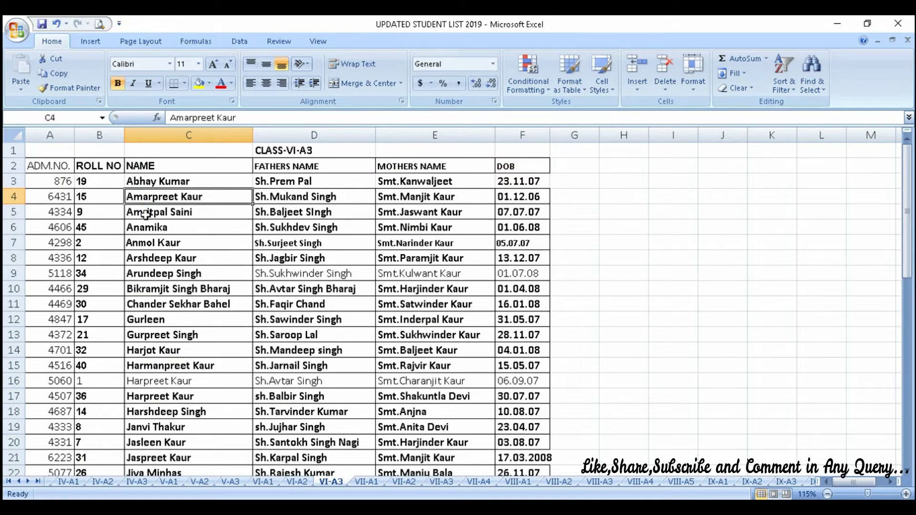
left_click(145, 214)
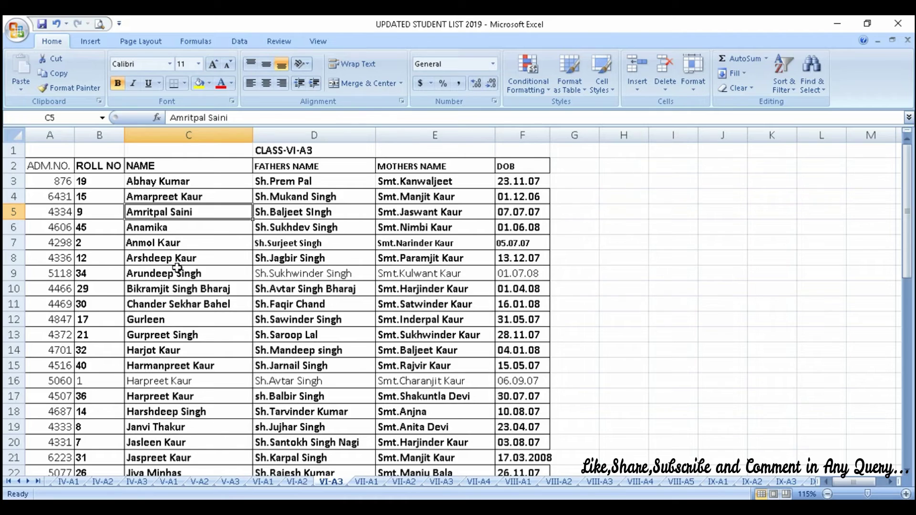
scroll(177, 268, "down", 3)
scroll(177, 267, "down", 1)
Delete the entire row 24 that holds only the note 'Left'
left_click(174, 319)
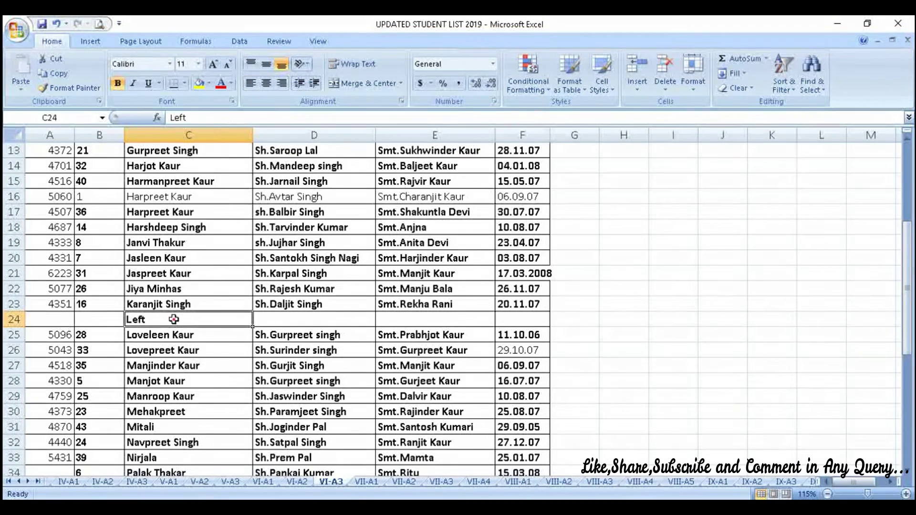
right_click(173, 319)
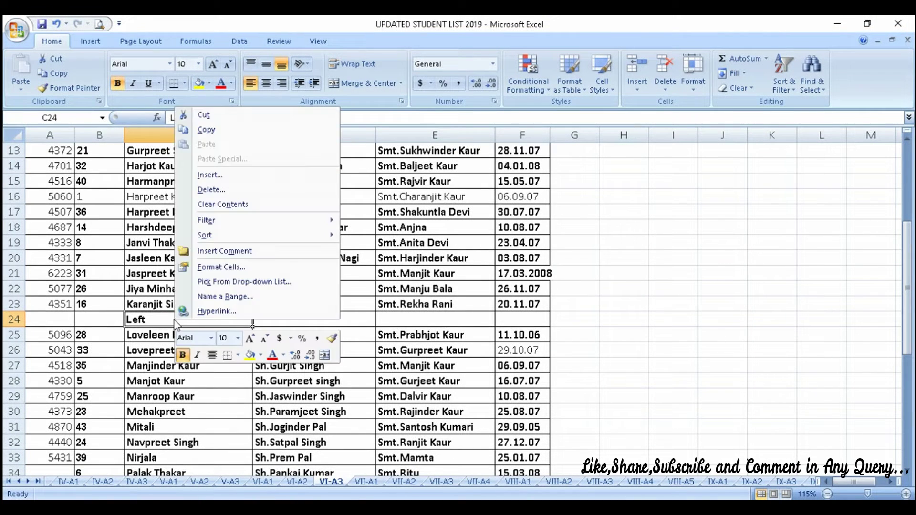
left_click(200, 189)
left_click(183, 189)
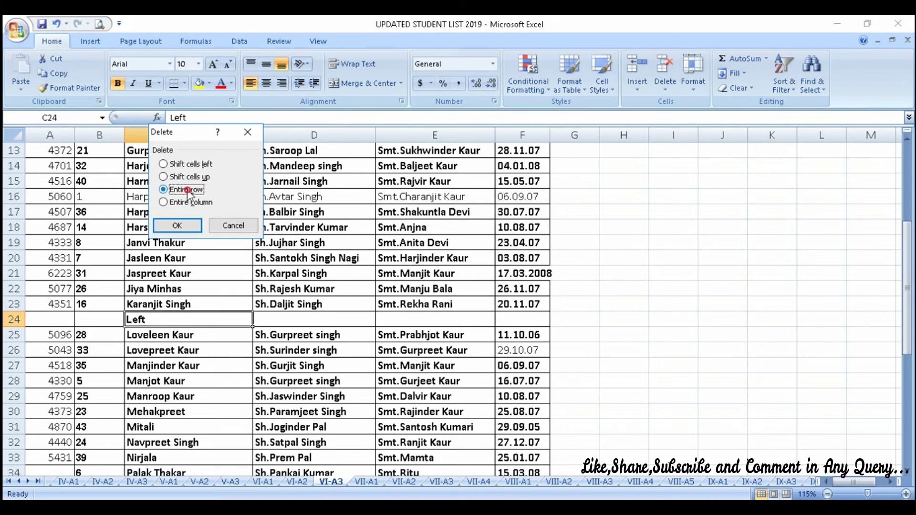
left_click(177, 225)
Delete the leftover row 49 holding only roll number 38, then return to cell B3
scroll(215, 314, "down", 1)
scroll(216, 314, "down", 6)
scroll(215, 314, "down", 1)
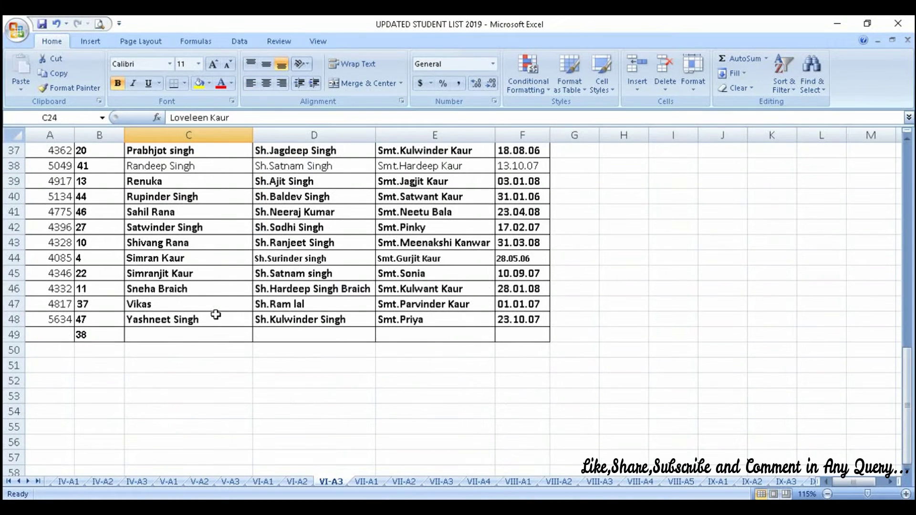
left_click(180, 339)
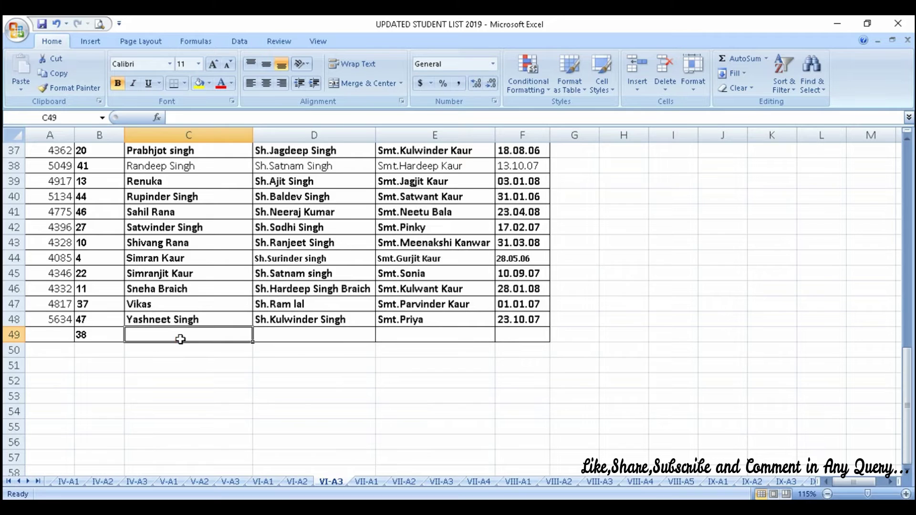
right_click(180, 339)
left_click(213, 210)
left_click(205, 210)
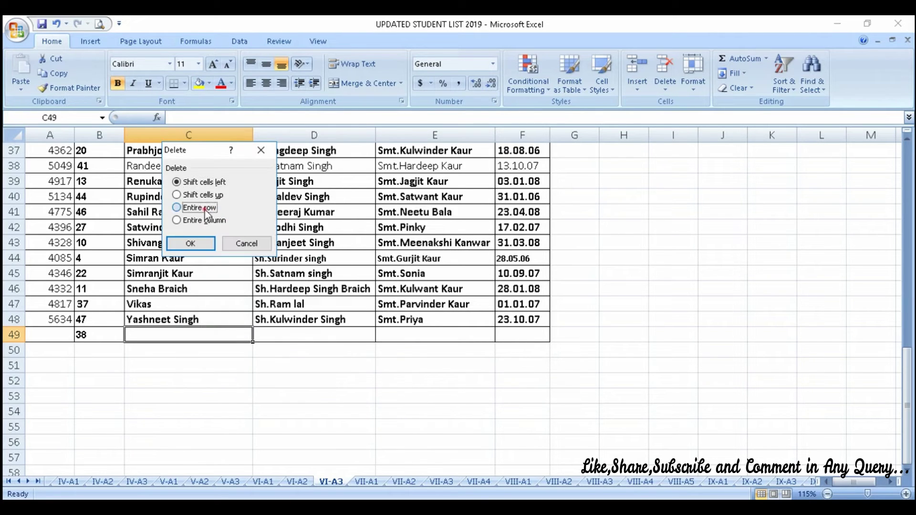
left_click(198, 244)
scroll(198, 328, "up", 7)
scroll(186, 332, "up", 5)
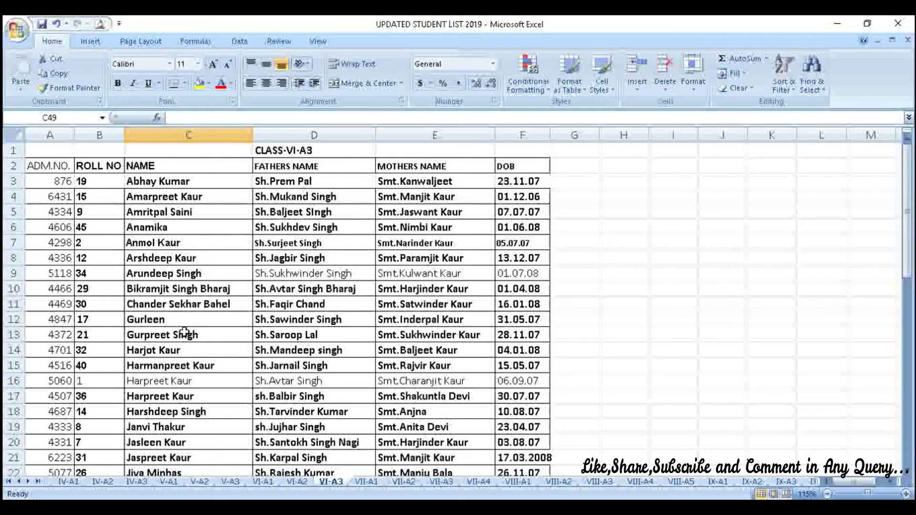
left_click(106, 181)
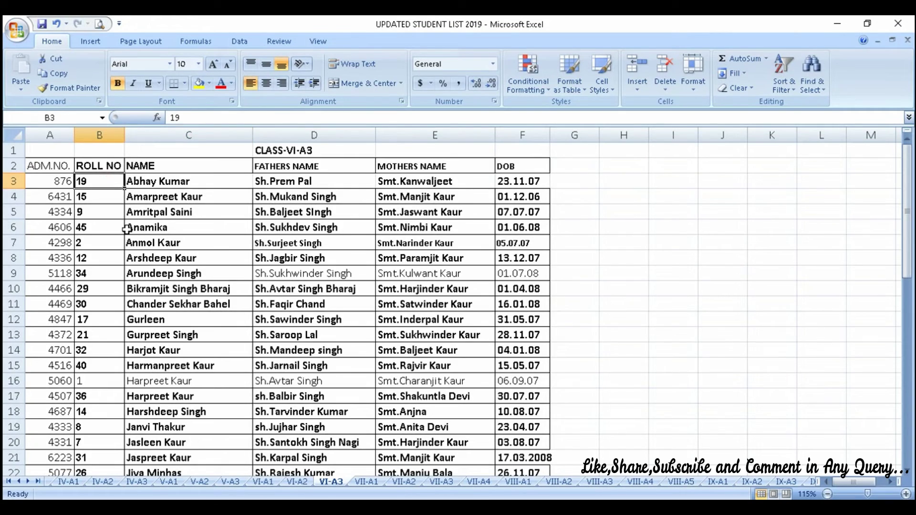
Enter roll numbers 1 and 2 in B3:B4 and select them
scroll(125, 229, "up", 2)
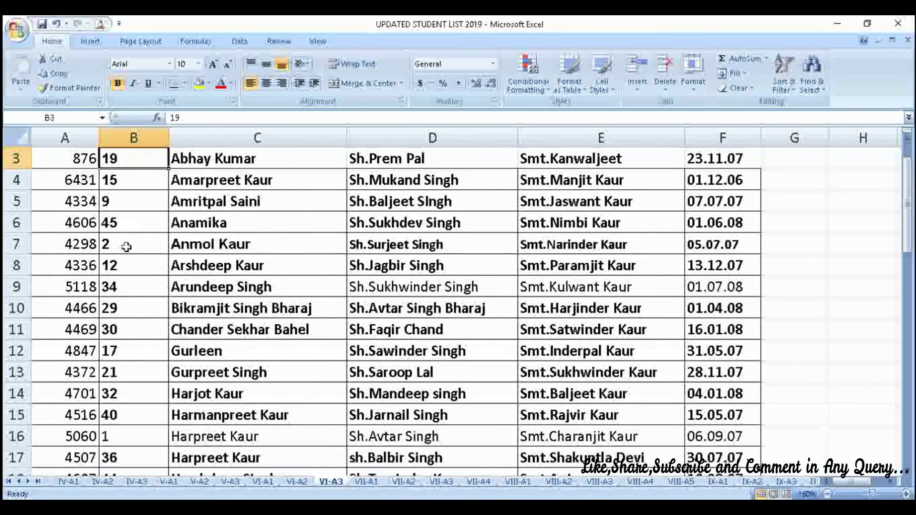
scroll(133, 258, "up", 1)
type("1")
key("Return")
type("2")
key("Return")
left_click_drag(138, 201, 139, 221)
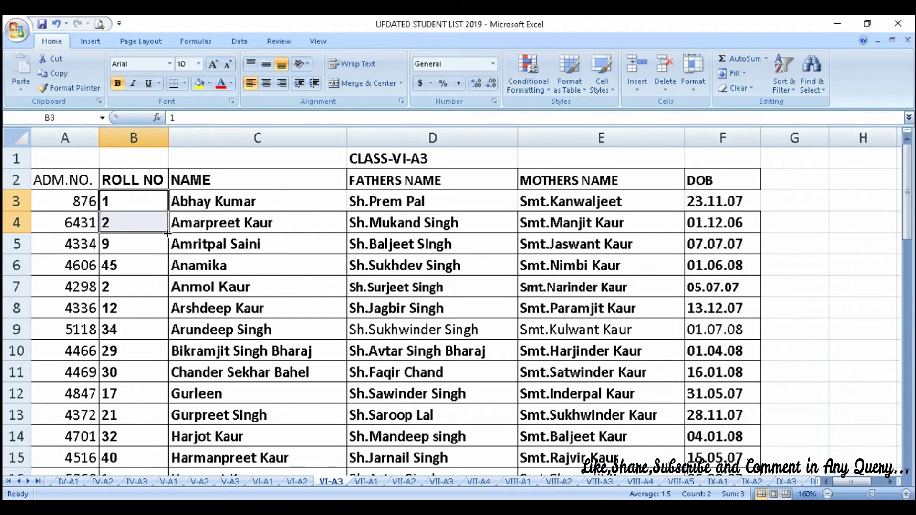
Undo the automatic fill and drag the 1, 2 series down to row 48
double_click(166, 232)
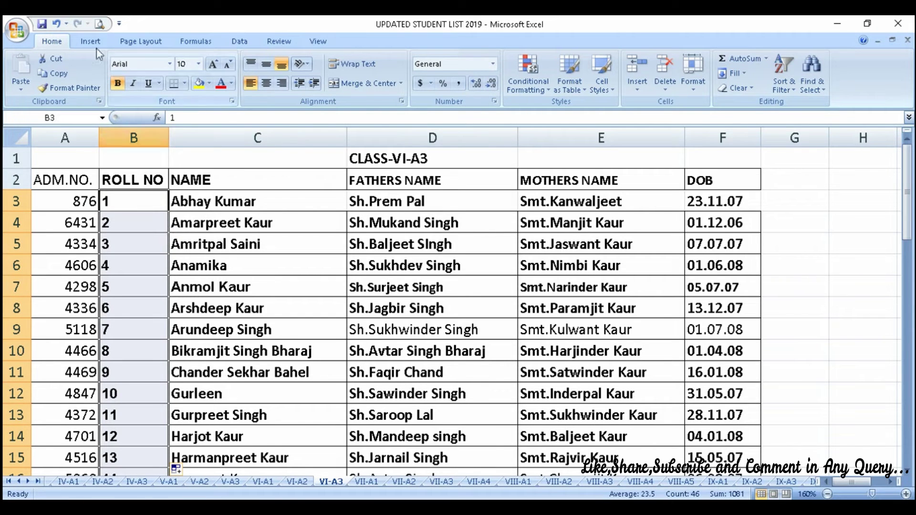
left_click(56, 23)
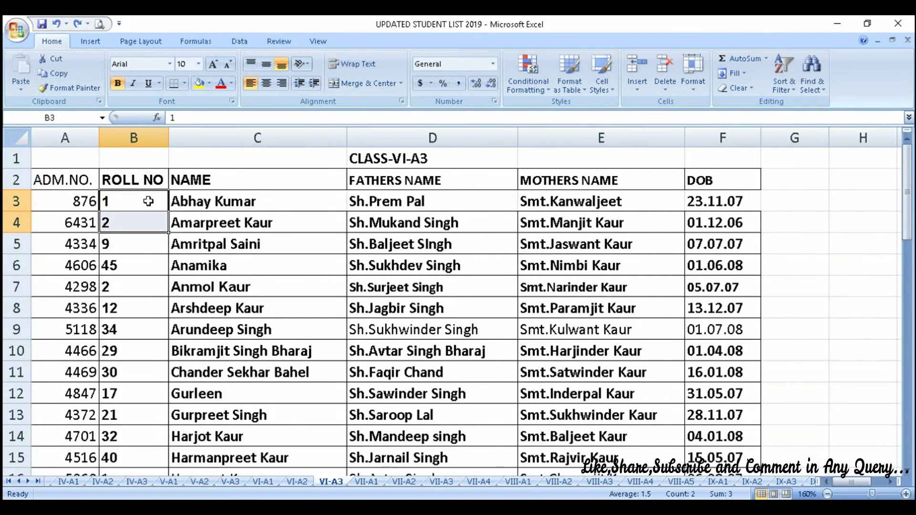
left_click_drag(148, 201, 148, 222)
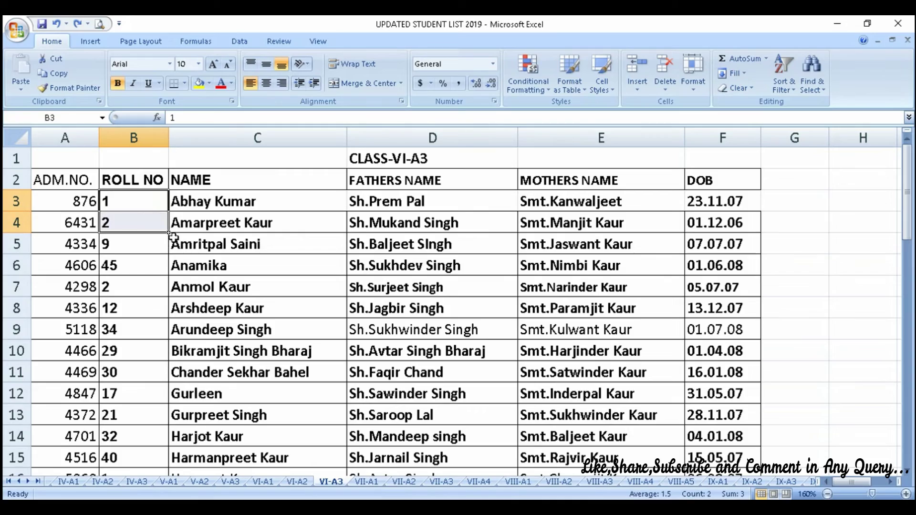
left_click_drag(170, 234, 173, 413)
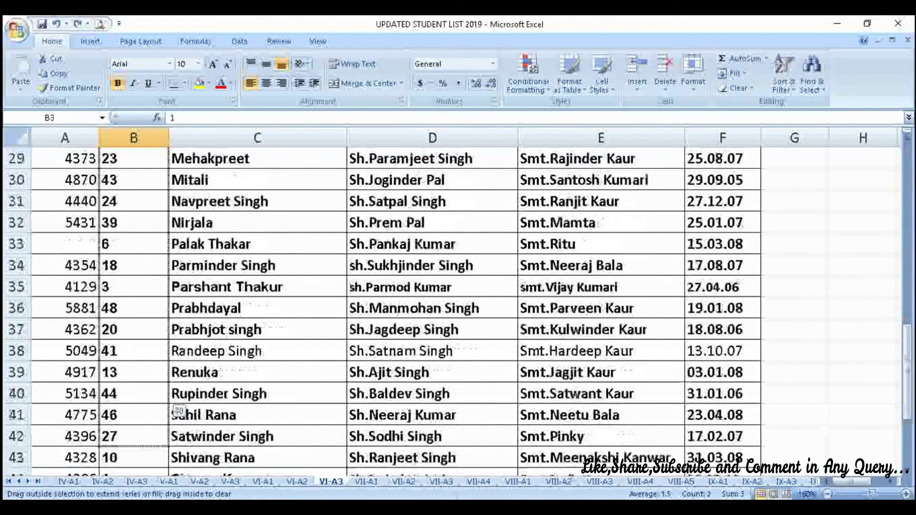
left_click_drag(173, 413, 159, 457)
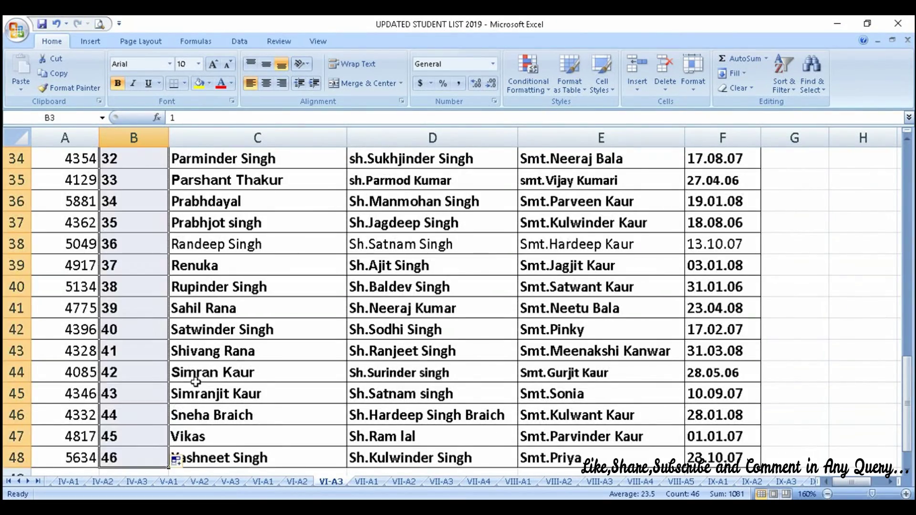
scroll(196, 382, "down", 4)
scroll(196, 381, "up", 3)
scroll(196, 381, "up", 7)
scroll(196, 382, "up", 5)
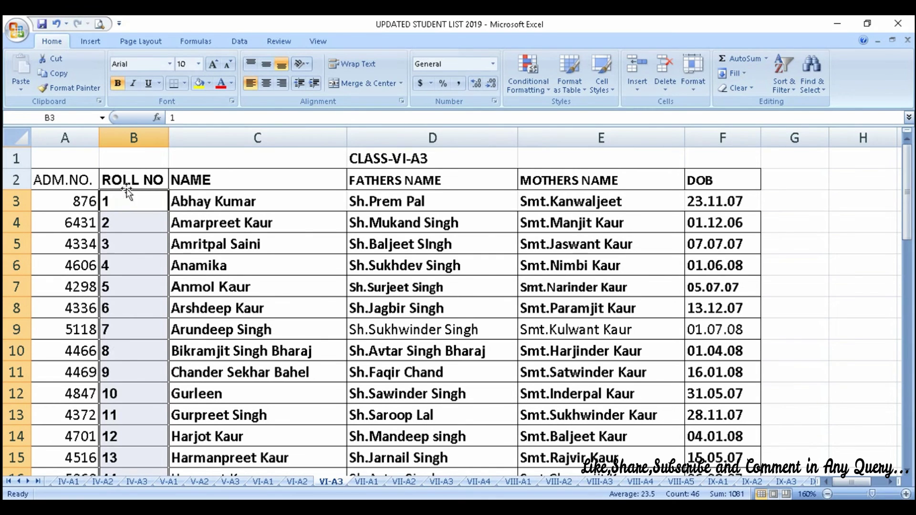
Centre the whole ROLL NO column horizontally and vertically
left_click(130, 135)
left_click(266, 84)
left_click(266, 65)
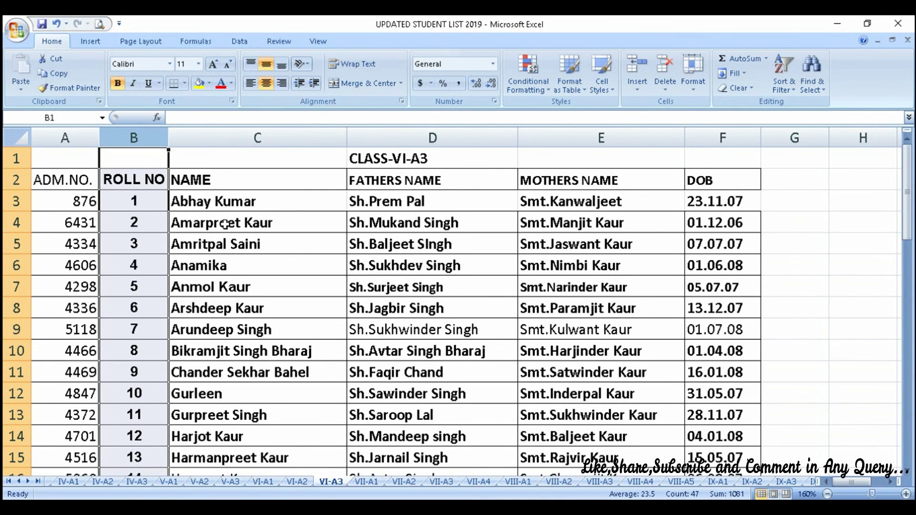
Jump to the last name in the NAME column to check the list's end
left_click(270, 269)
key("ctrl+Down")
scroll(270, 276, "up", 7)
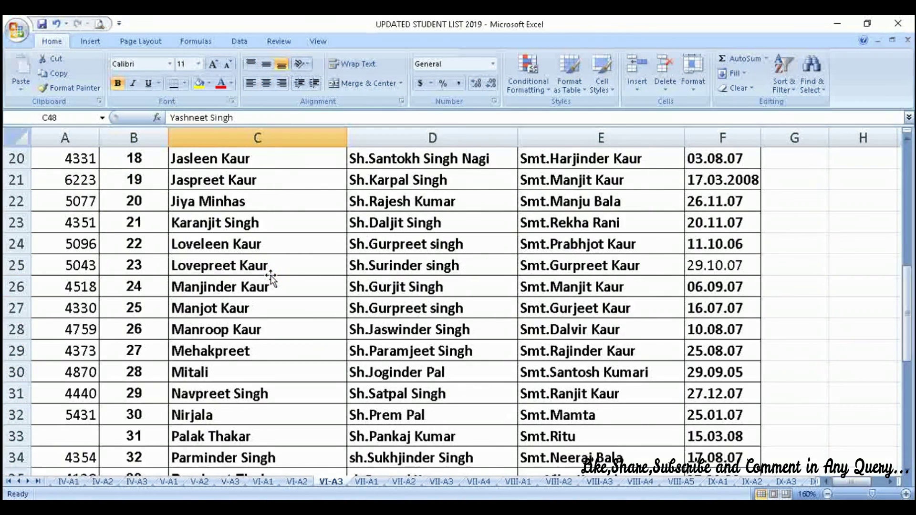
scroll(270, 276, "up", 6)
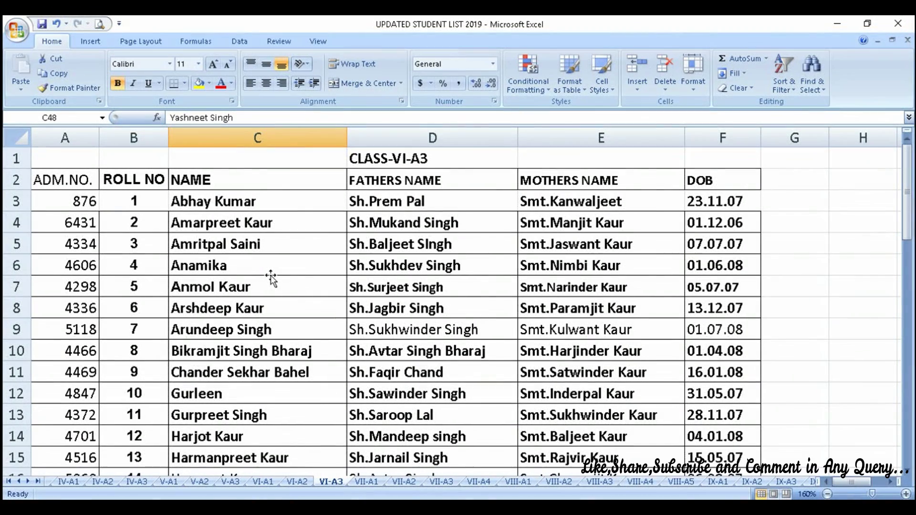